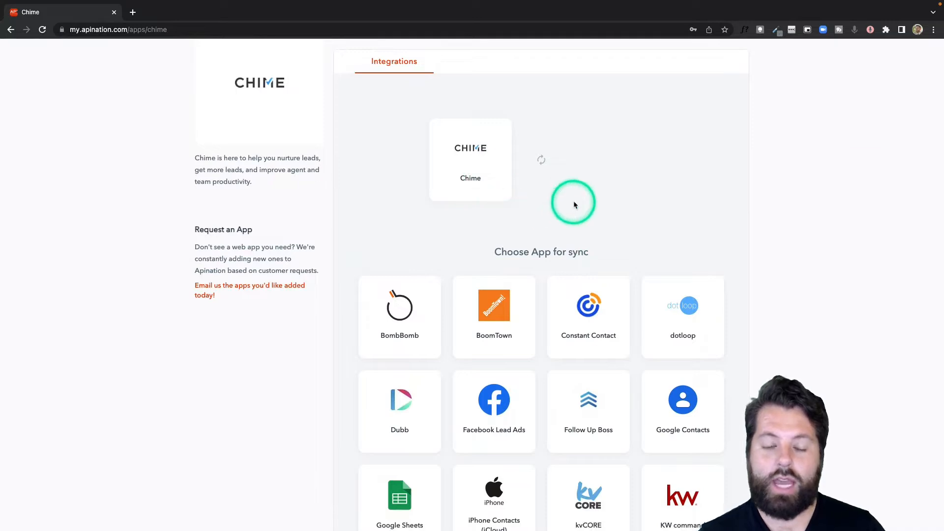
Pick Google Sheets and activate the 'Chime leads to Google Sheets Spreadsheet' sync.
{"action": "scroll", "coordinate": [574, 203], "scroll_direction": "down", "scroll_amount": 3}
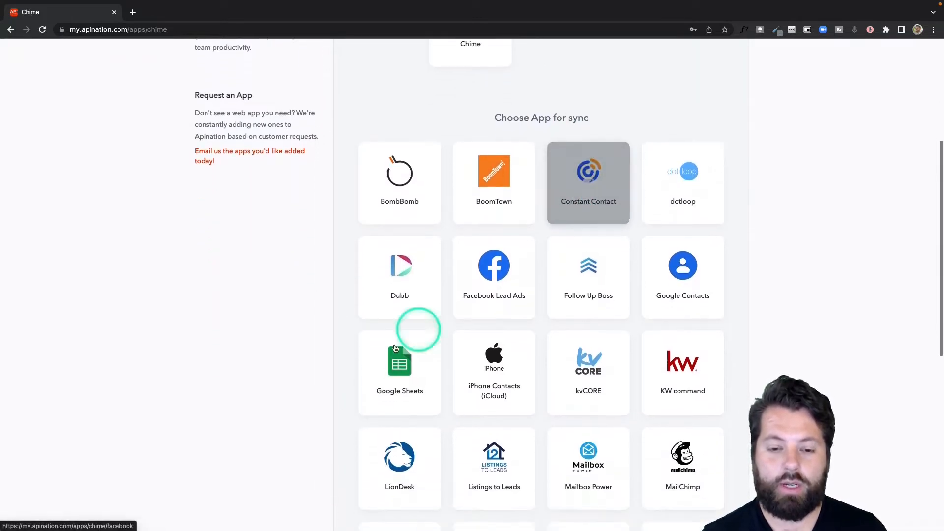
{"action": "left_click", "coordinate": [395, 360]}
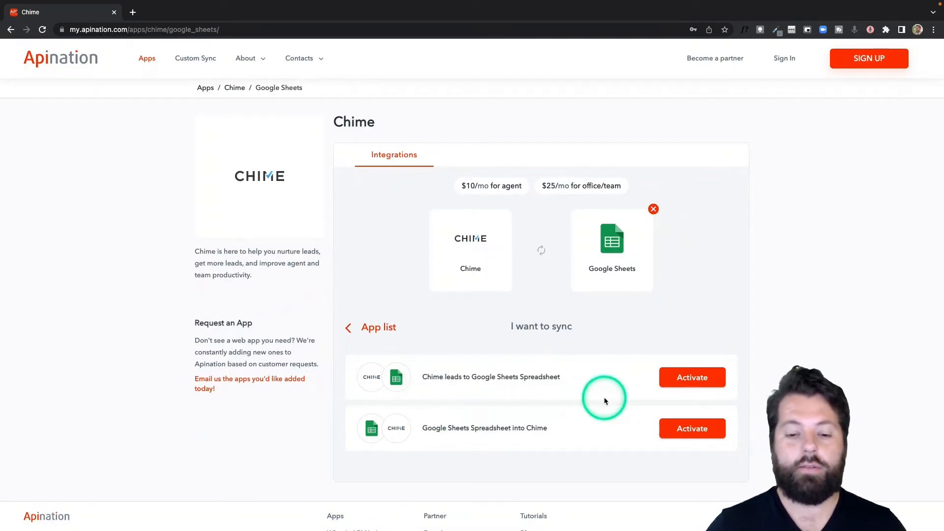
{"action": "left_click", "coordinate": [694, 377]}
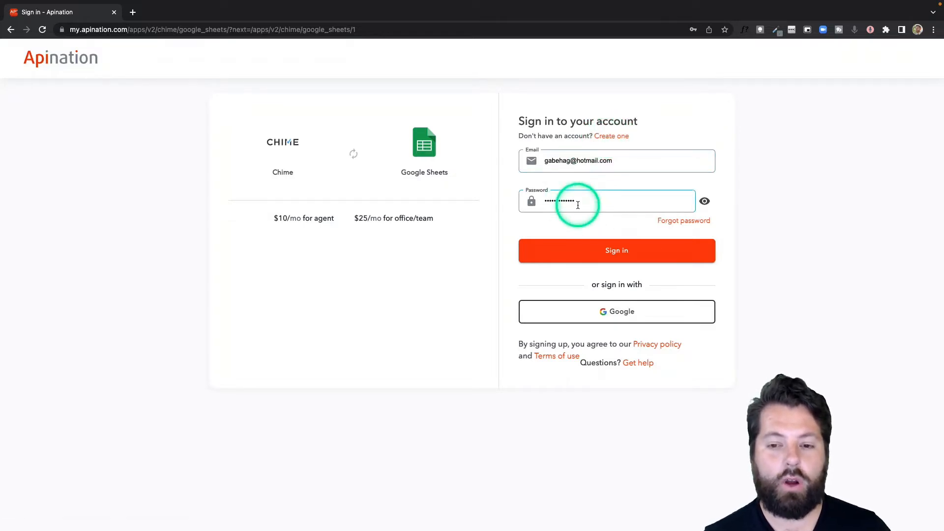
Sign in to Apination with the first Google account and connect and authorize the Chime account.
{"action": "left_click", "coordinate": [611, 315]}
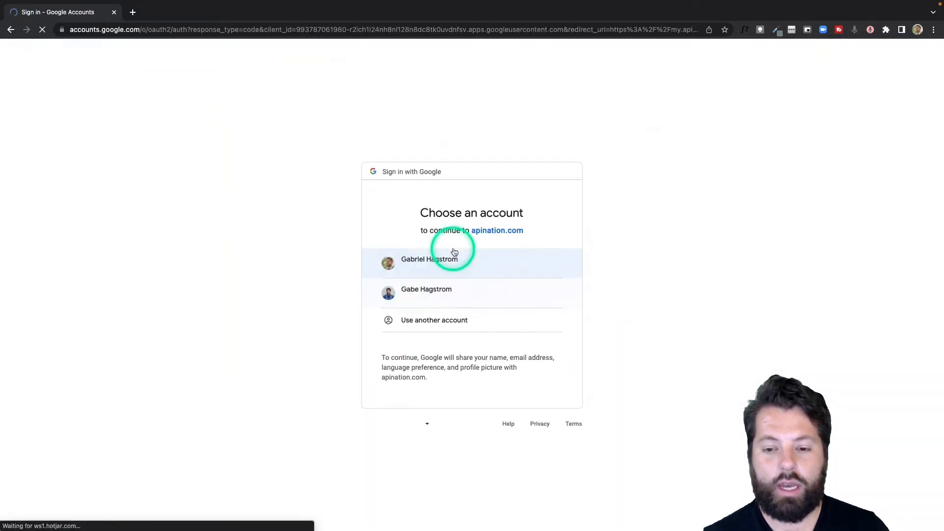
{"action": "left_click", "coordinate": [451, 261]}
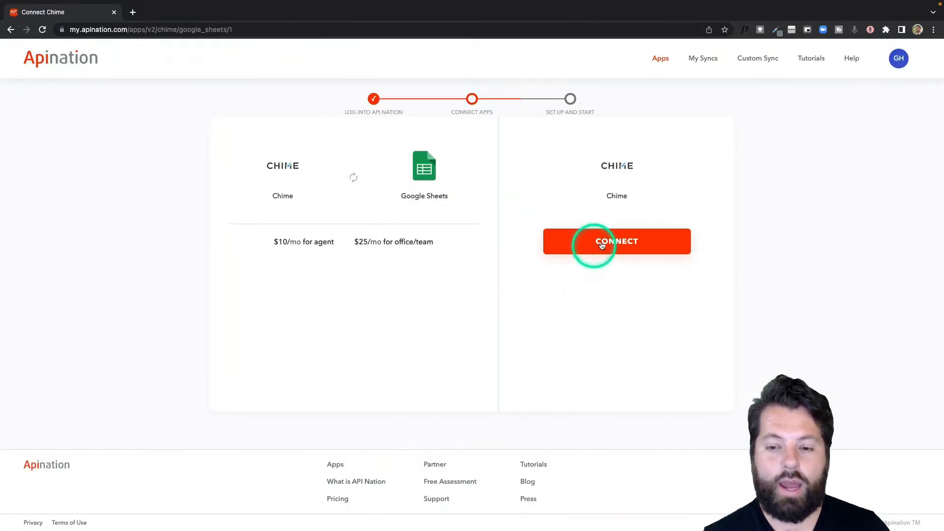
{"action": "left_click", "coordinate": [619, 241]}
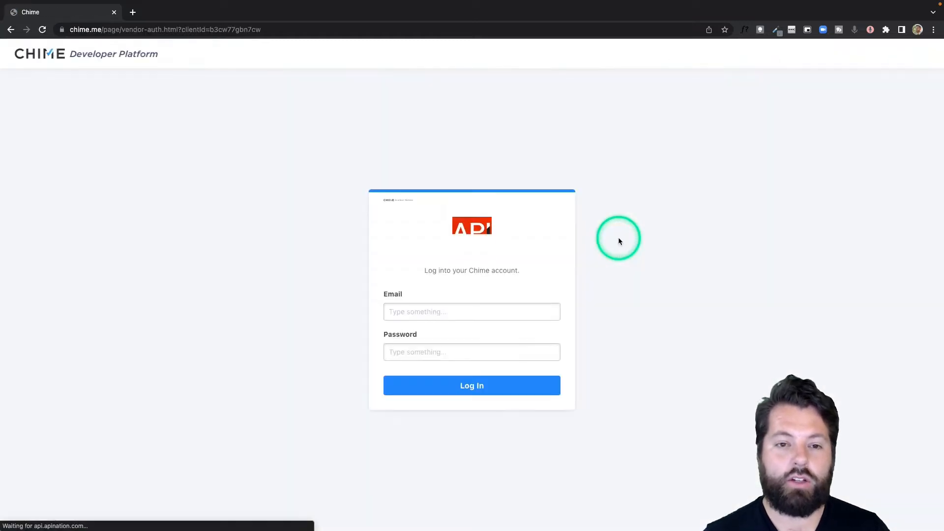
{"action": "left_click", "coordinate": [791, 43]}
{"action": "left_click", "coordinate": [480, 384]}
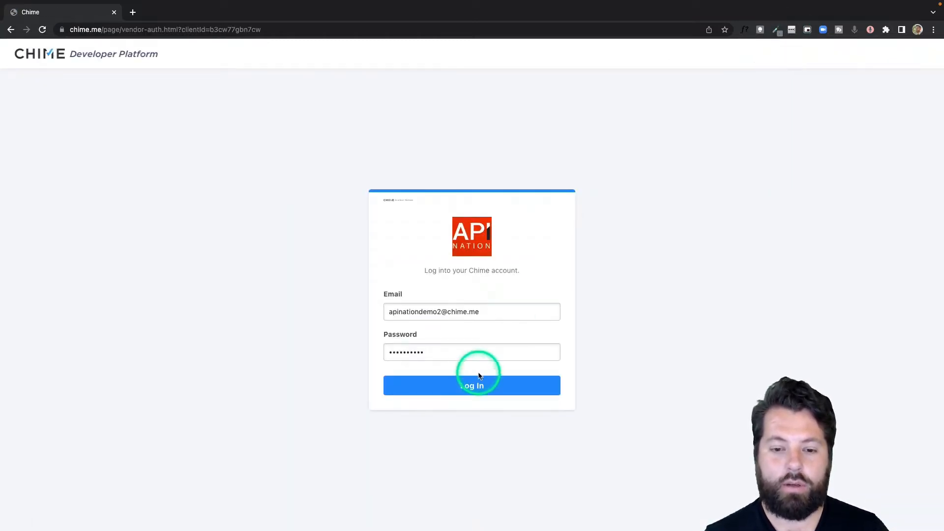
{"action": "left_click", "coordinate": [501, 341]}
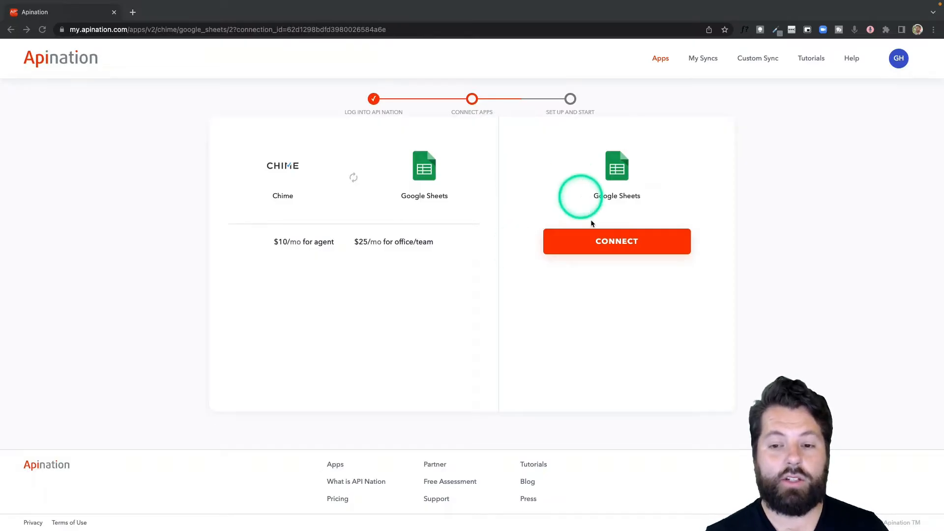
Connect Google Sheets with the first Google account and allow the sync access.
{"action": "left_click", "coordinate": [614, 243]}
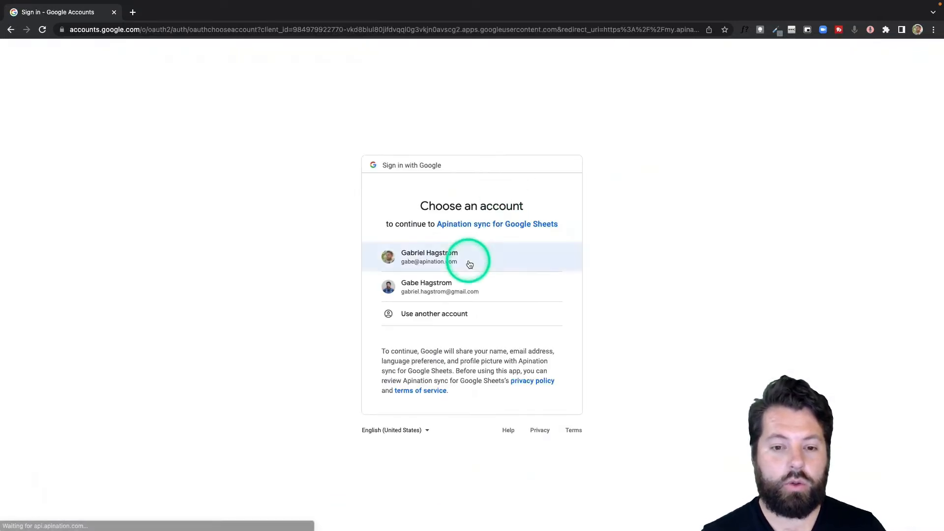
{"action": "left_click", "coordinate": [470, 265]}
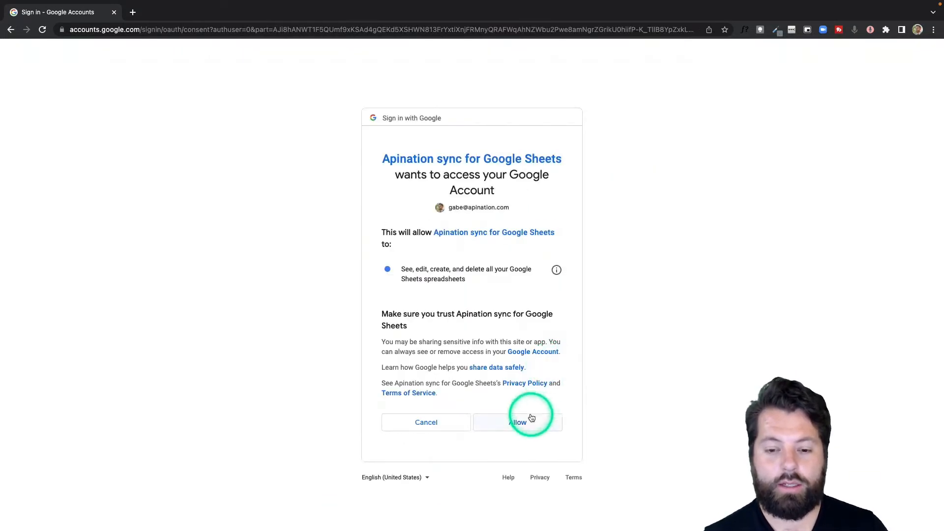
{"action": "left_click", "coordinate": [531, 418]}
{"action": "scroll", "coordinate": [531, 417], "scroll_direction": "down", "scroll_amount": 2}
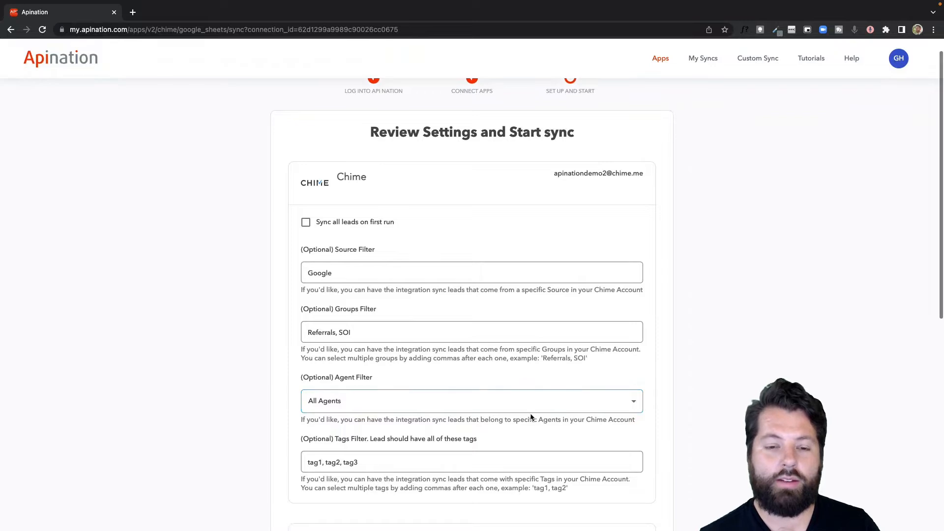
Turn on 'Sync all leads on first run'.
{"action": "scroll", "coordinate": [531, 413], "scroll_direction": "down", "scroll_amount": 2}
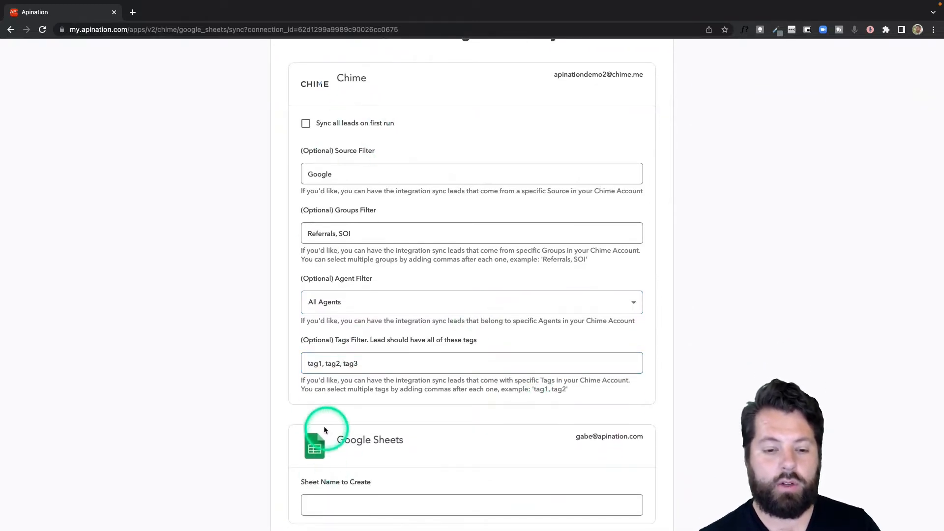
{"action": "left_click", "coordinate": [306, 124]}
{"action": "left_click", "coordinate": [336, 172]}
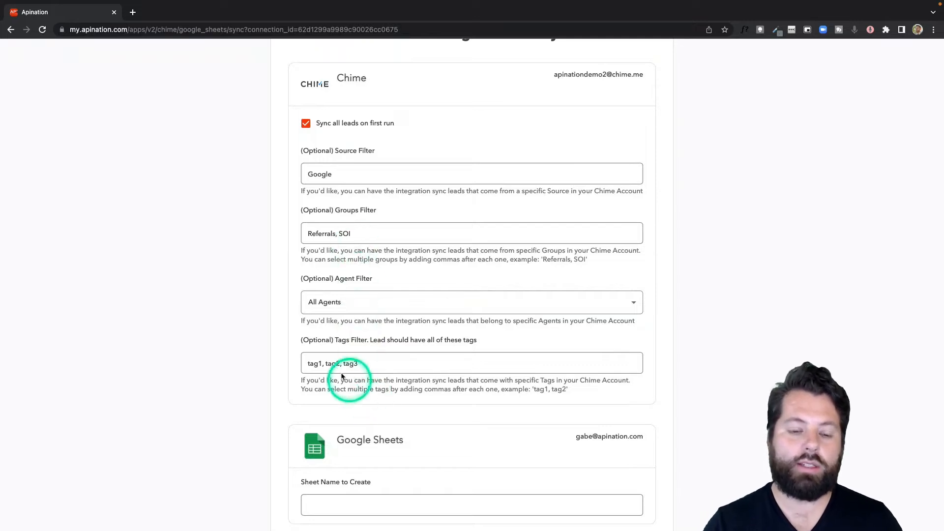
{"action": "scroll", "coordinate": [350, 493], "scroll_direction": "down", "scroll_amount": 3}
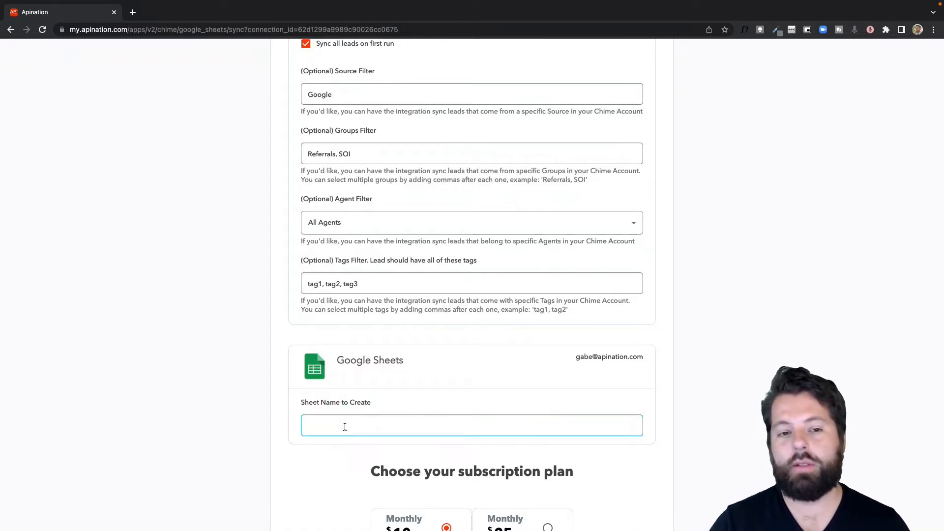
{"action": "scroll", "coordinate": [362, 364], "scroll_direction": "up", "scroll_amount": 3}
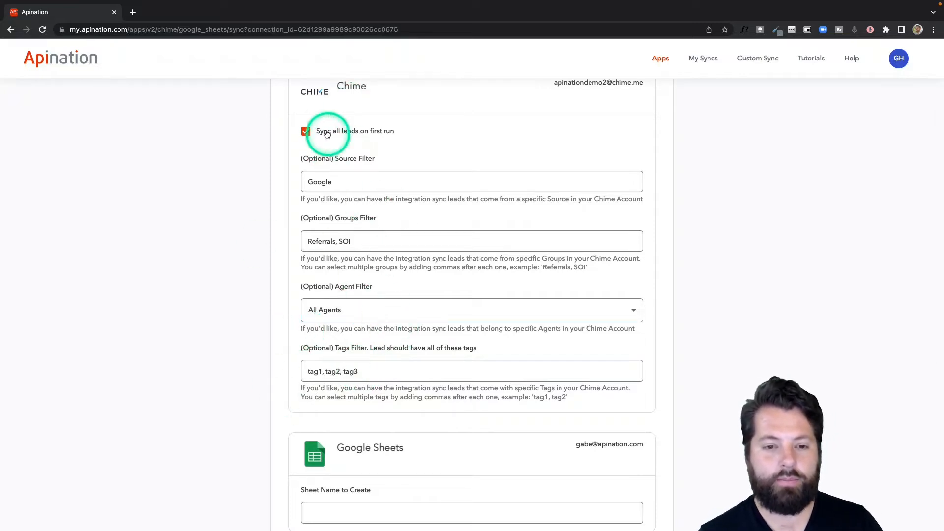
{"action": "scroll", "coordinate": [455, 158], "scroll_direction": "down", "scroll_amount": 3}
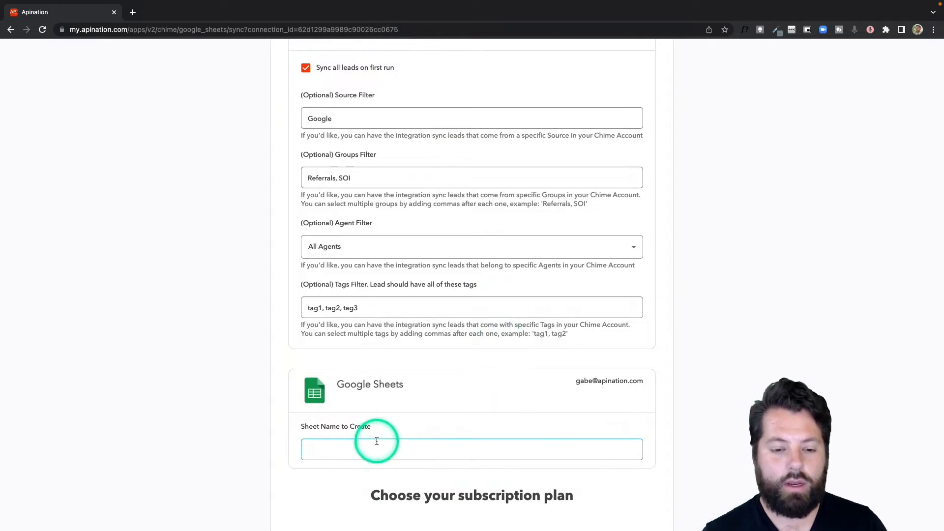
Name the sheet 'Chime Contacts' and subscribe to the $10 Monthly plan.
{"action": "left_click", "coordinate": [346, 447]}
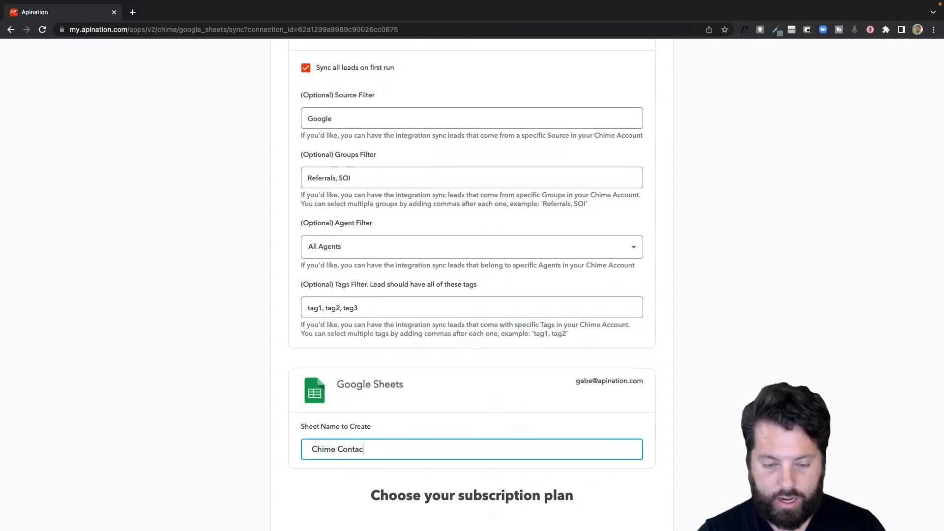
{"action": "scroll", "coordinate": [423, 453], "scroll_direction": "down", "scroll_amount": 5}
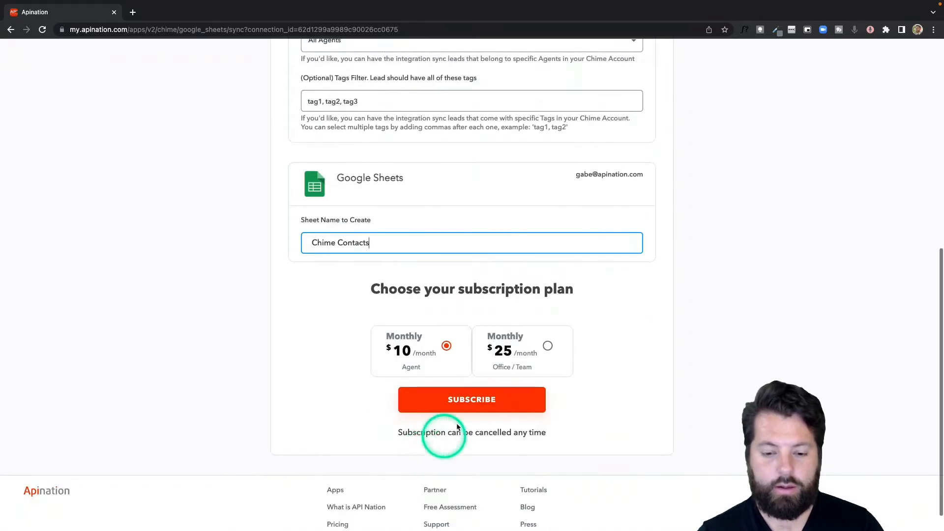
{"action": "left_click", "coordinate": [474, 400]}
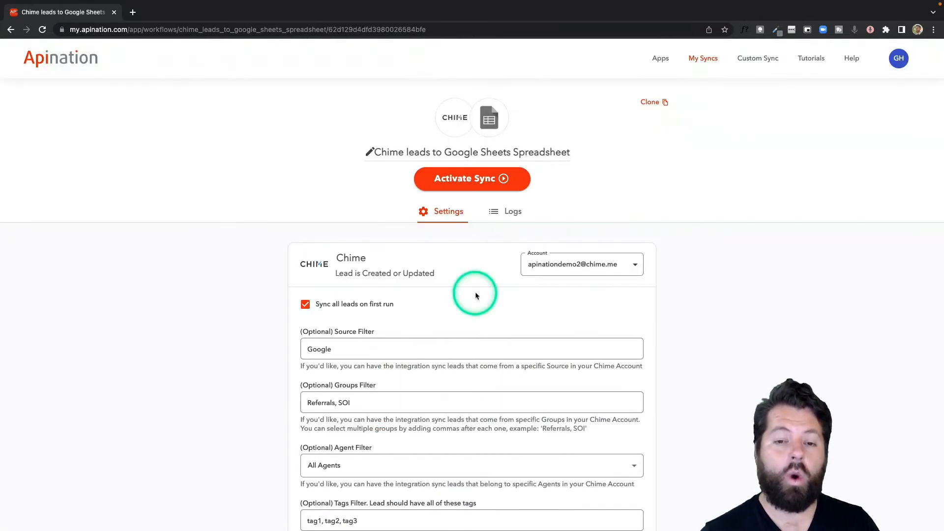
Review the sync page and activate the Chime leads to Google Sheets Spreadsheet sync.
{"action": "scroll", "coordinate": [475, 293], "scroll_direction": "down", "scroll_amount": 3}
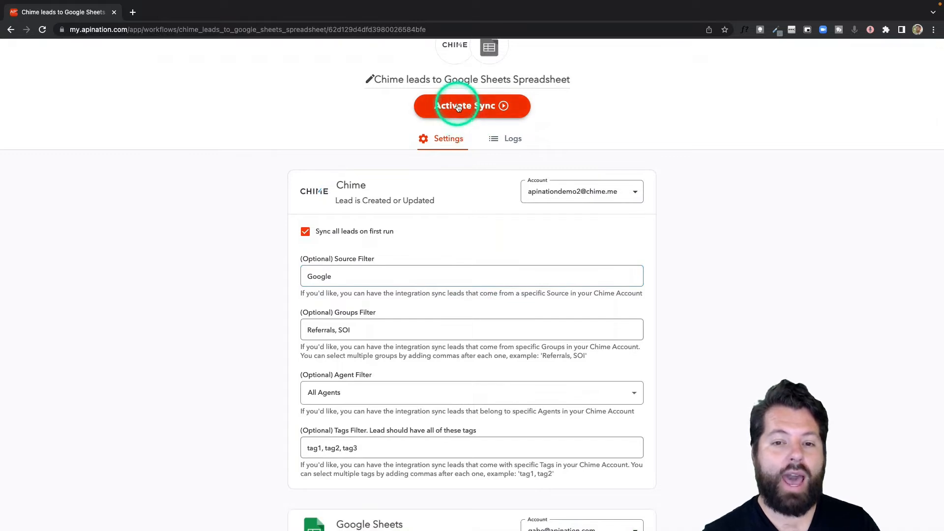
{"action": "scroll", "coordinate": [468, 224], "scroll_direction": "down", "scroll_amount": 2}
{"action": "left_click", "coordinate": [468, 225]}
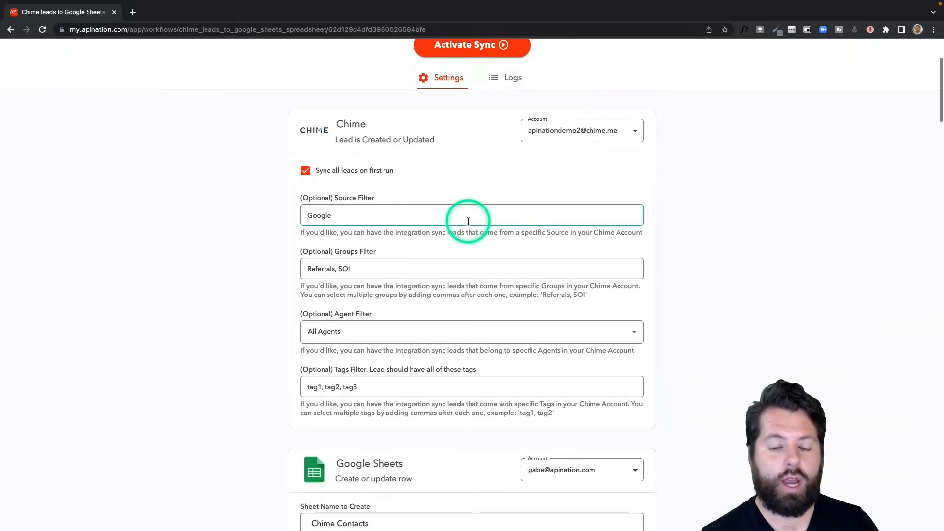
{"action": "scroll", "coordinate": [468, 225], "scroll_direction": "down", "scroll_amount": 5}
{"action": "scroll", "coordinate": [469, 225], "scroll_direction": "down", "scroll_amount": 10}
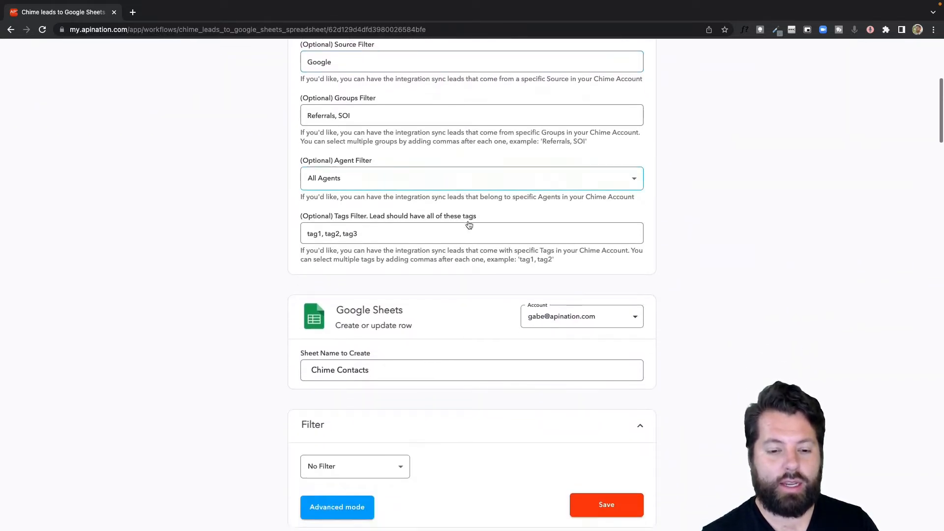
{"action": "scroll", "coordinate": [469, 224], "scroll_direction": "down", "scroll_amount": 6}
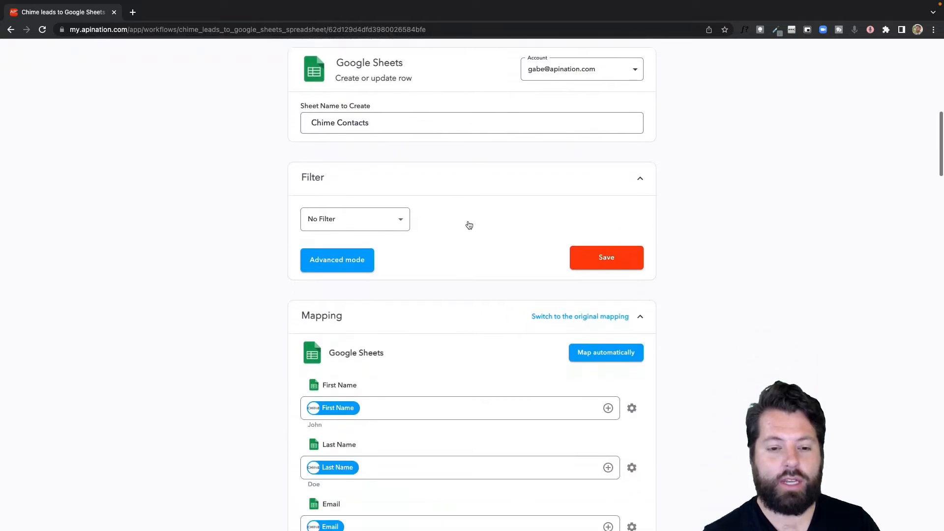
{"action": "scroll", "coordinate": [468, 223], "scroll_direction": "up", "scroll_amount": 4}
{"action": "left_click", "coordinate": [418, 214]}
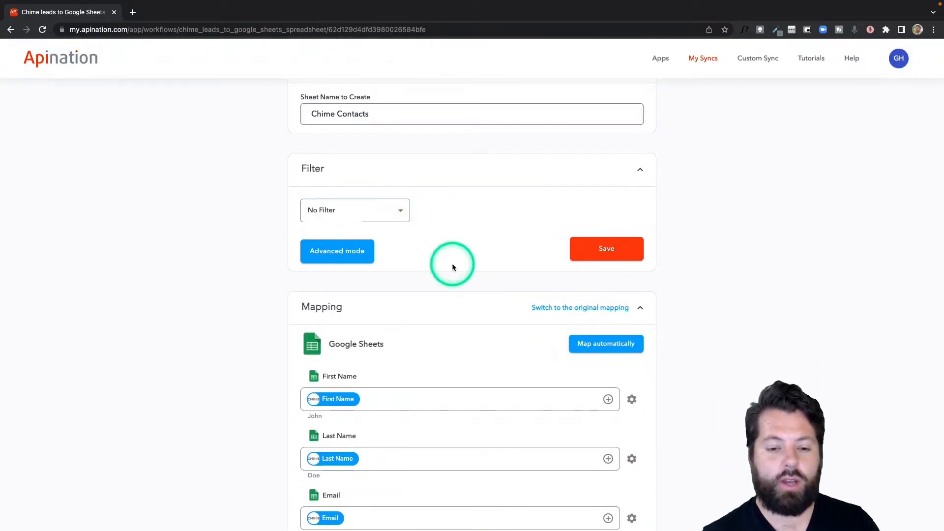
{"action": "scroll", "coordinate": [452, 265], "scroll_direction": "down", "scroll_amount": 15}
{"action": "scroll", "coordinate": [452, 266], "scroll_direction": "down", "scroll_amount": 7}
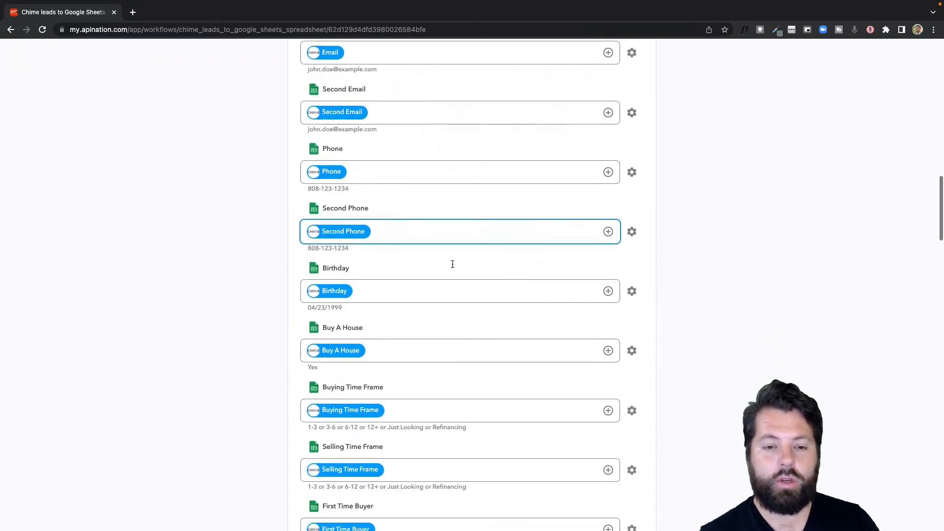
{"action": "scroll", "coordinate": [452, 266], "scroll_direction": "down", "scroll_amount": 7}
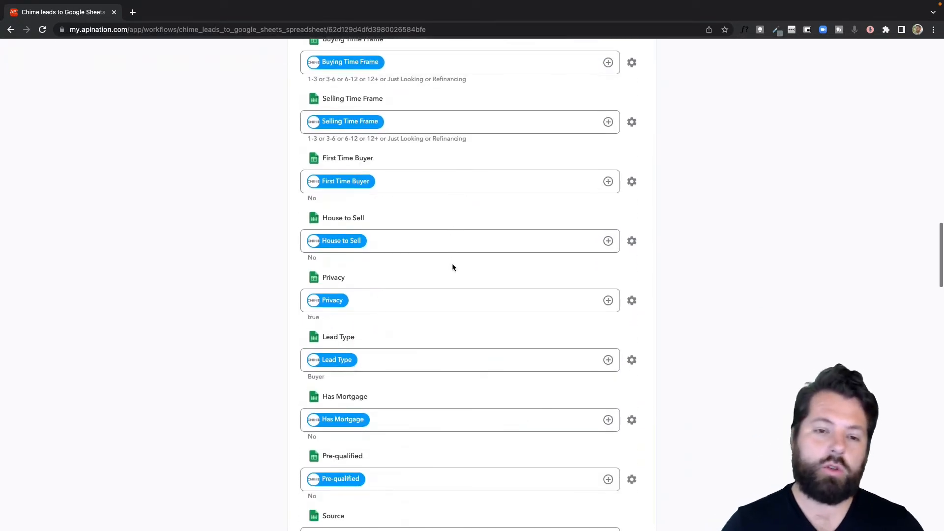
{"action": "scroll", "coordinate": [451, 264], "scroll_direction": "down", "scroll_amount": 5}
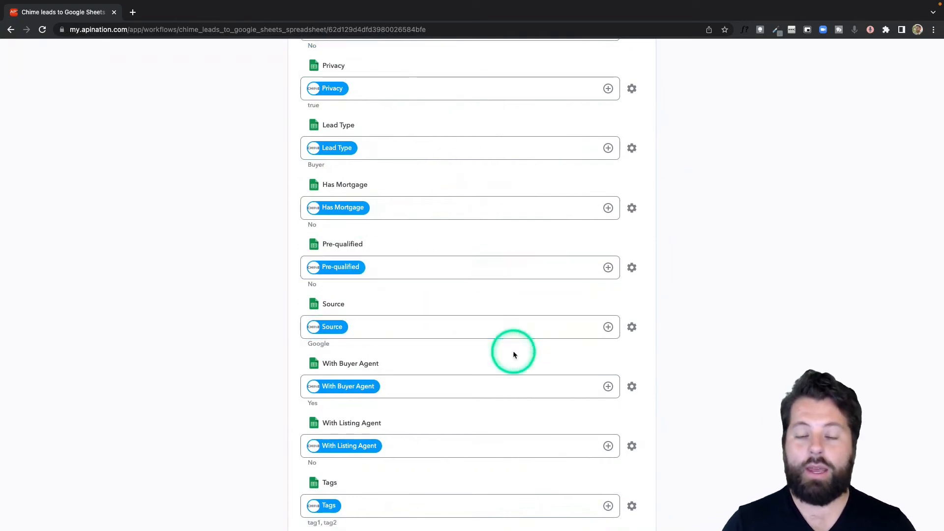
{"action": "scroll", "coordinate": [513, 350], "scroll_direction": "down", "scroll_amount": 7}
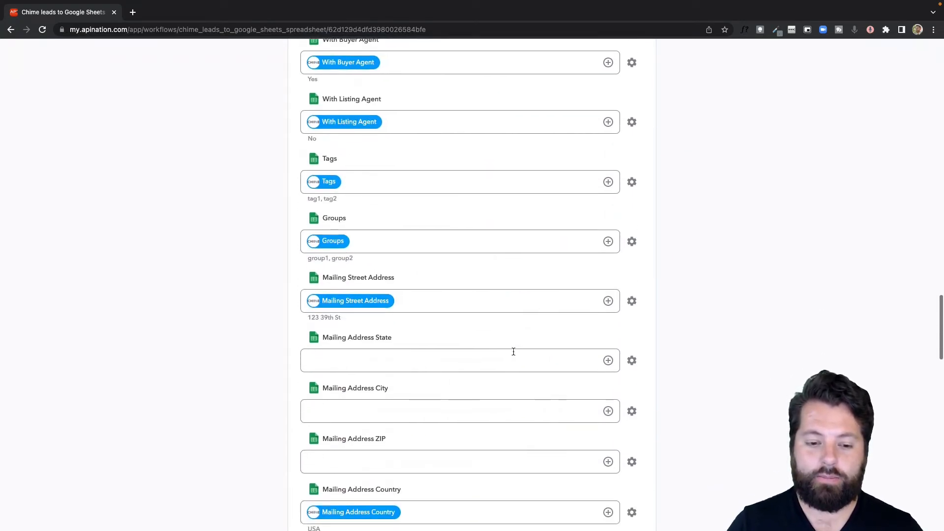
{"action": "scroll", "coordinate": [512, 350], "scroll_direction": "up", "scroll_amount": 14}
{"action": "scroll", "coordinate": [513, 352], "scroll_direction": "up", "scroll_amount": 20}
{"action": "left_click", "coordinate": [473, 178]}
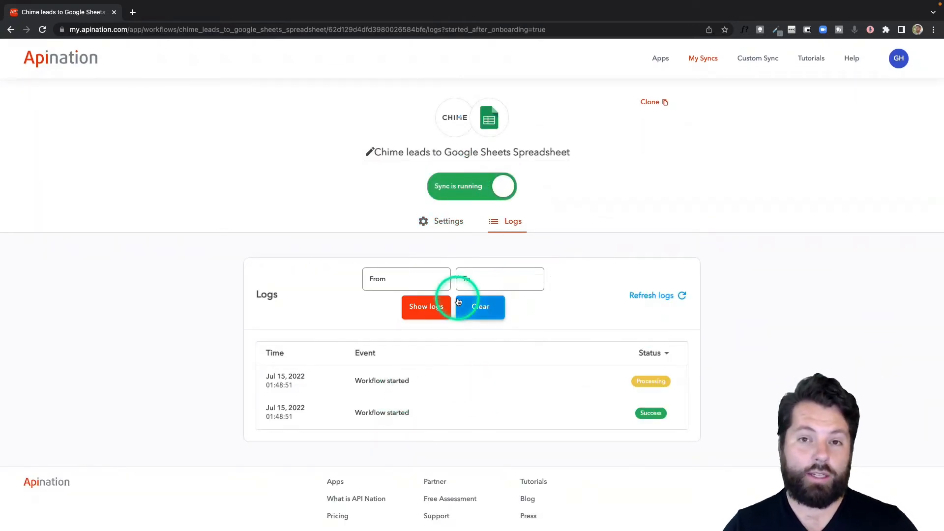
Start 'Google Sheets Spreadsheet into Chime', reusing the existing Google Sheets and Chime accounts.
{"action": "left_click", "coordinate": [457, 121]}
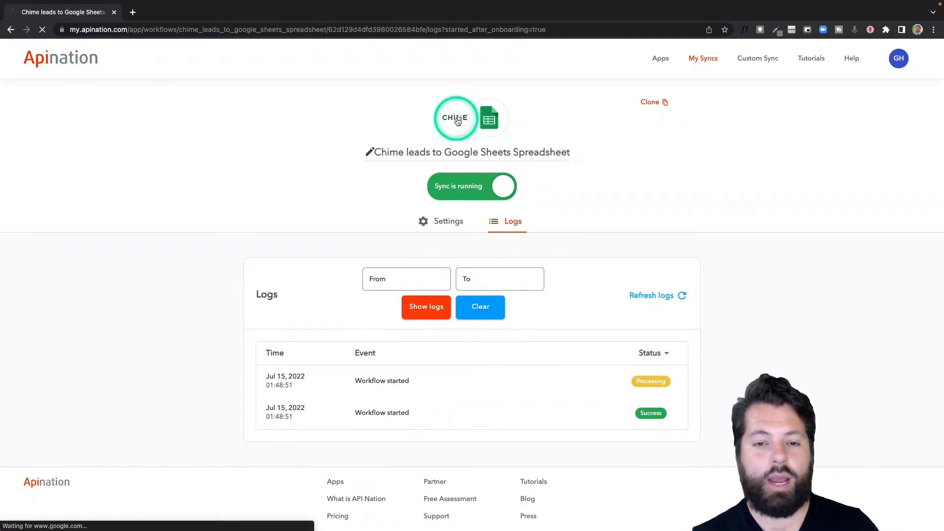
{"action": "scroll", "coordinate": [511, 312], "scroll_direction": "down", "scroll_amount": 4}
{"action": "left_click", "coordinate": [394, 375]}
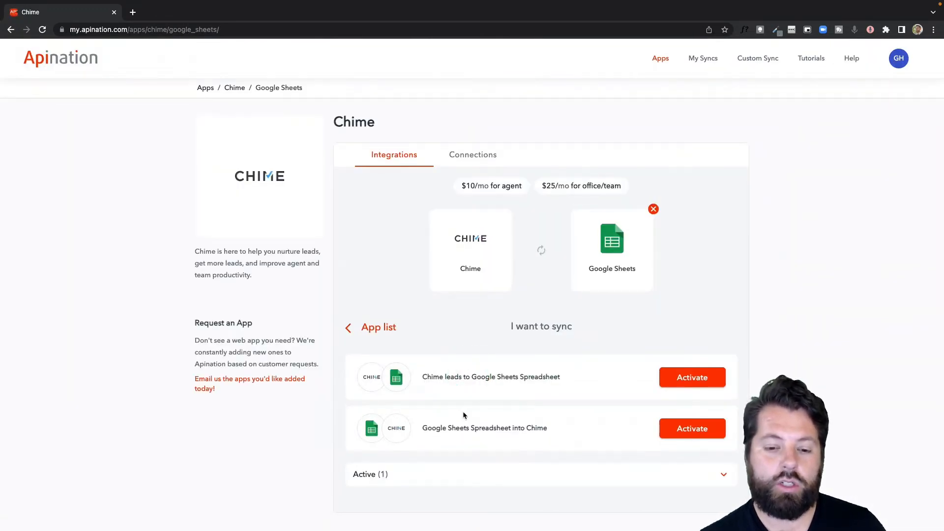
{"action": "left_click", "coordinate": [700, 431]}
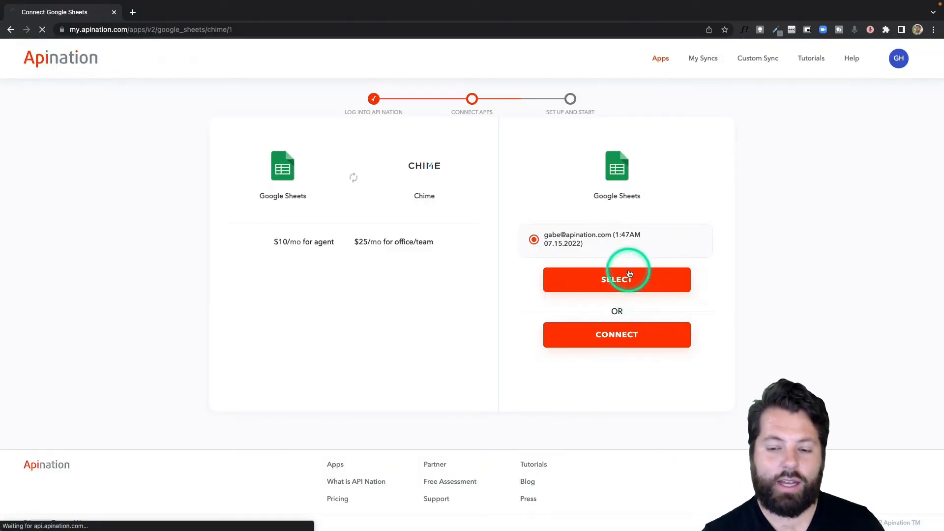
{"action": "left_click", "coordinate": [630, 274]}
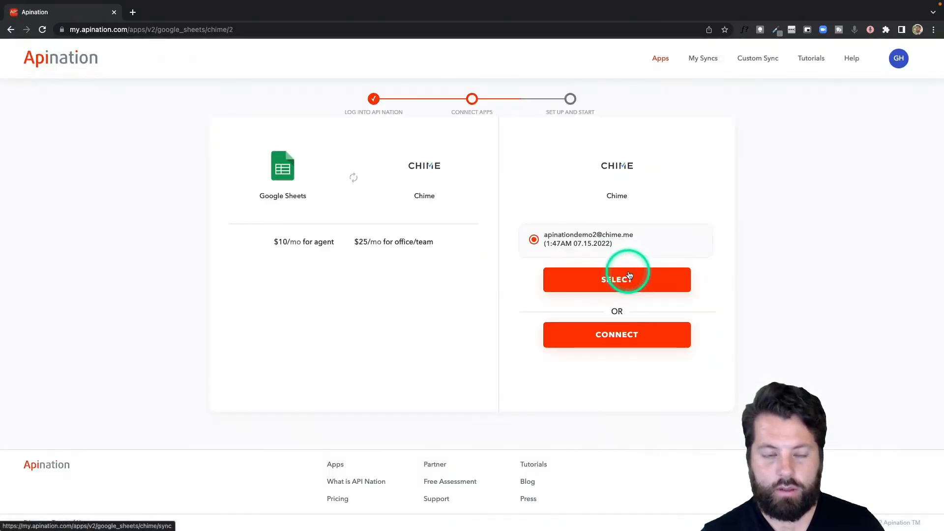
{"action": "left_click", "coordinate": [630, 276]}
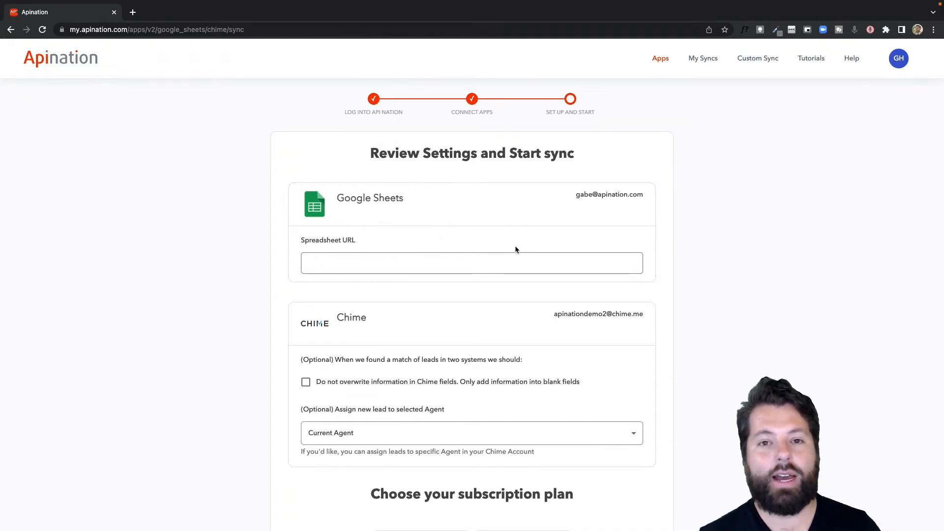
Copy the Chime Contacts spreadsheet's web address from a new tab and return to Apination.
{"action": "scroll", "coordinate": [515, 250], "scroll_direction": "down", "scroll_amount": 1}
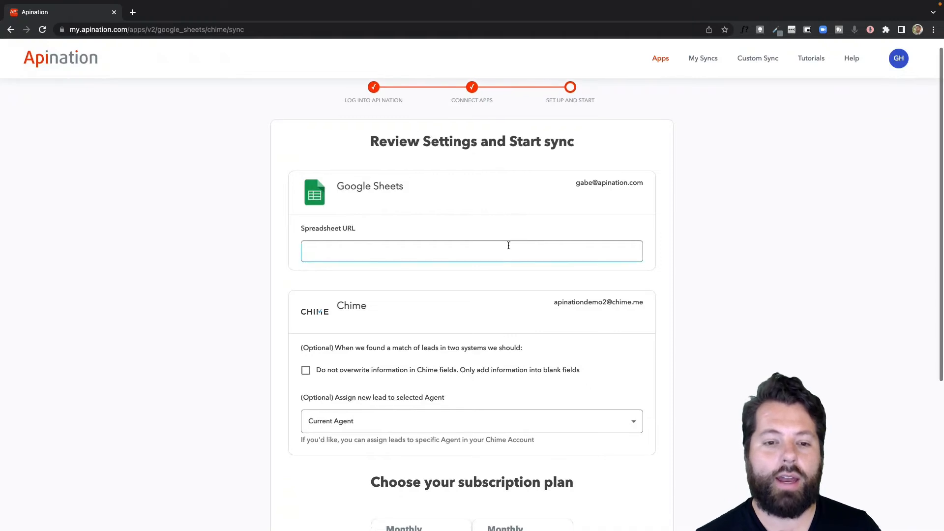
{"action": "left_click", "coordinate": [430, 213]}
{"action": "left_click", "coordinate": [425, 250]}
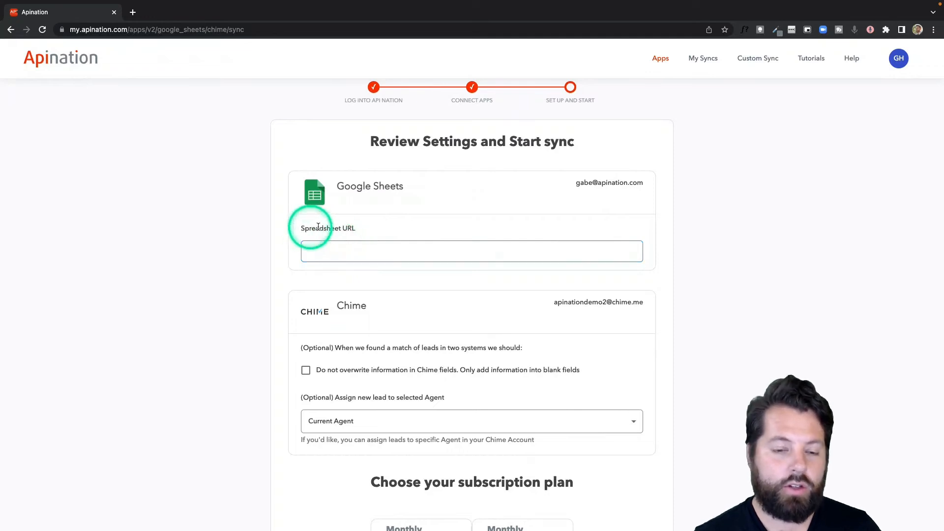
{"action": "left_click", "coordinate": [134, 13]}
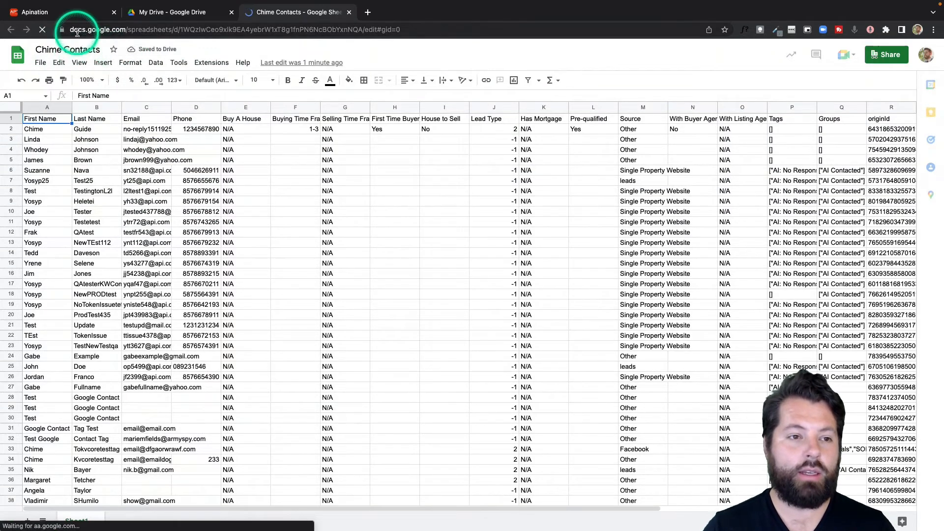
{"action": "left_click", "coordinate": [77, 30]}
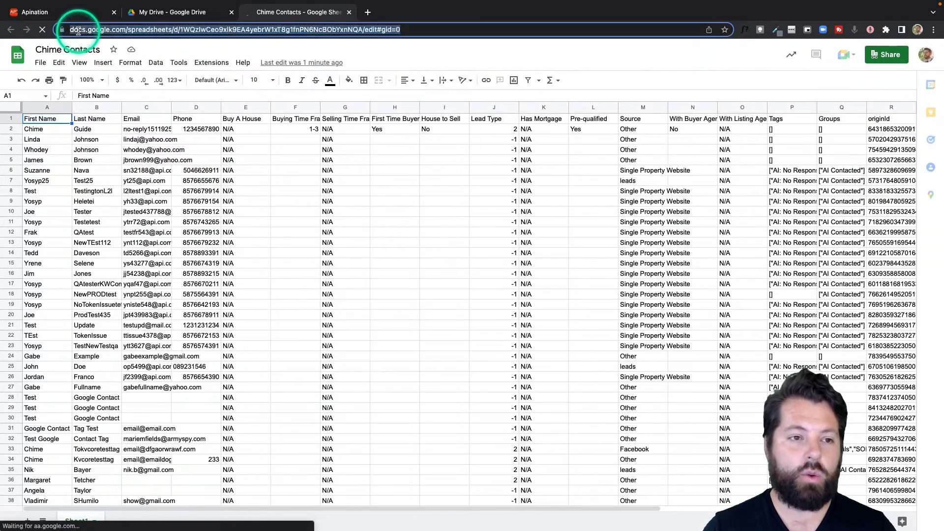
{"action": "left_click", "coordinate": [178, 64]}
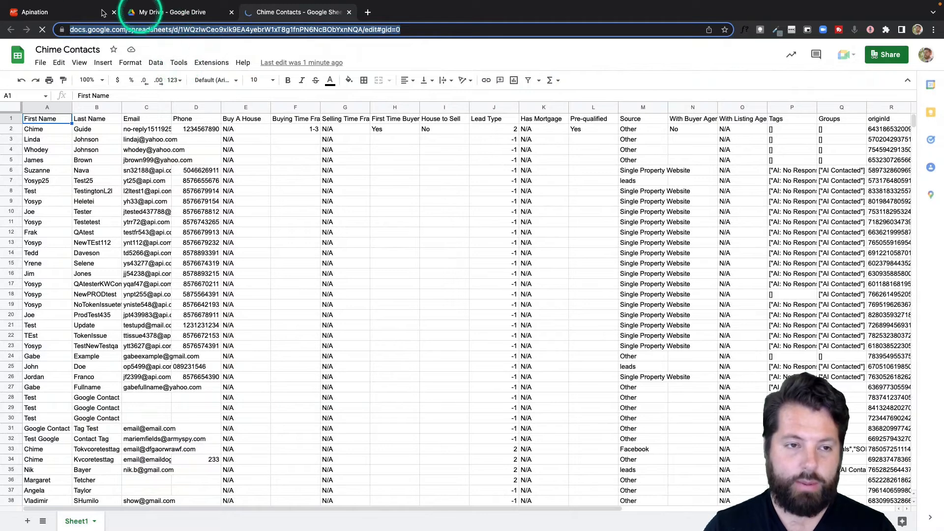
{"action": "left_click", "coordinate": [35, 12]}
Paste the Chime Contacts sheet link into the Spreadsheet URL field.
{"action": "left_click", "coordinate": [349, 242]}
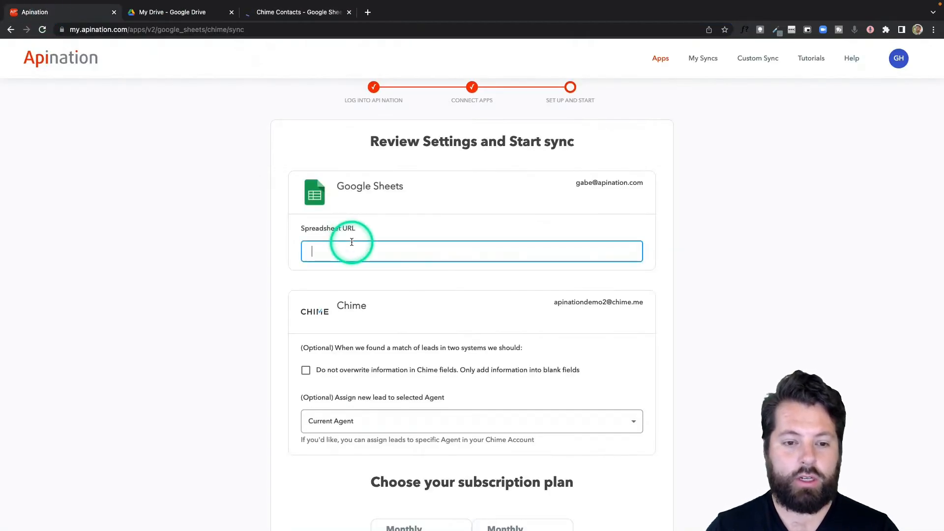
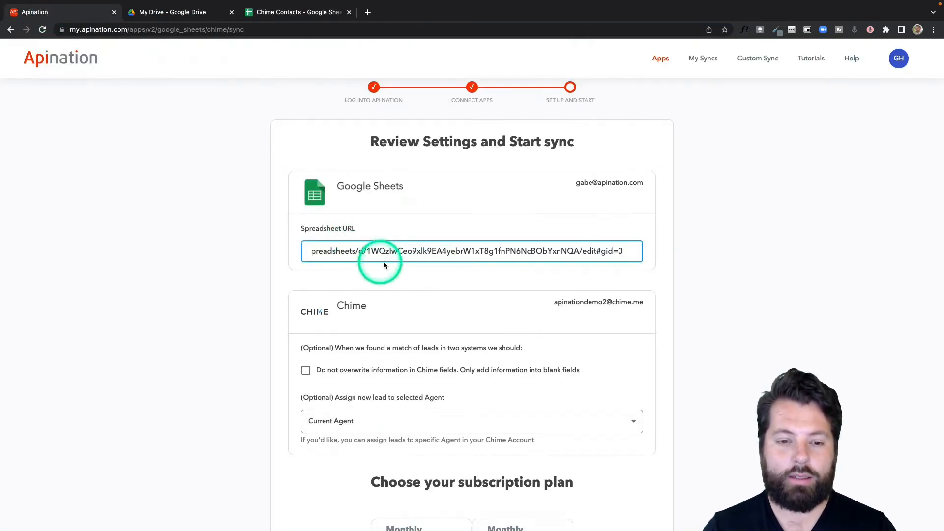
{"action": "scroll", "coordinate": [476, 308], "scroll_direction": "down", "scroll_amount": 3}
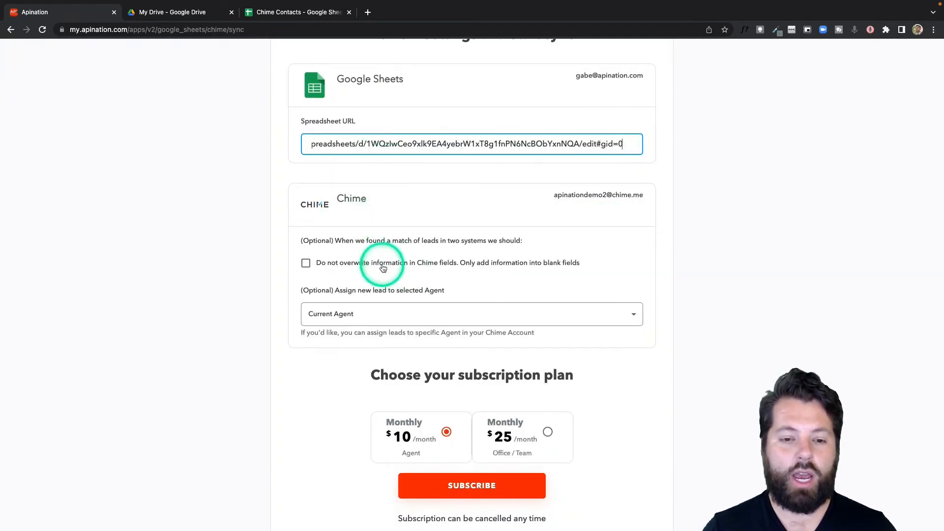
{"action": "scroll", "coordinate": [382, 267], "scroll_direction": "down", "scroll_amount": 1}
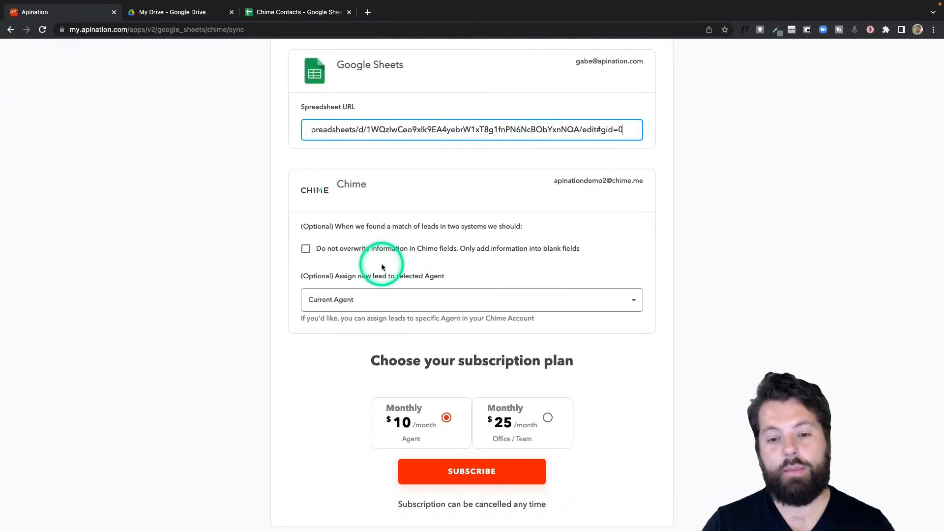
{"action": "scroll", "coordinate": [382, 267], "scroll_direction": "down", "scroll_amount": 1}
{"action": "scroll", "coordinate": [382, 267], "scroll_direction": "down", "scroll_amount": 3}
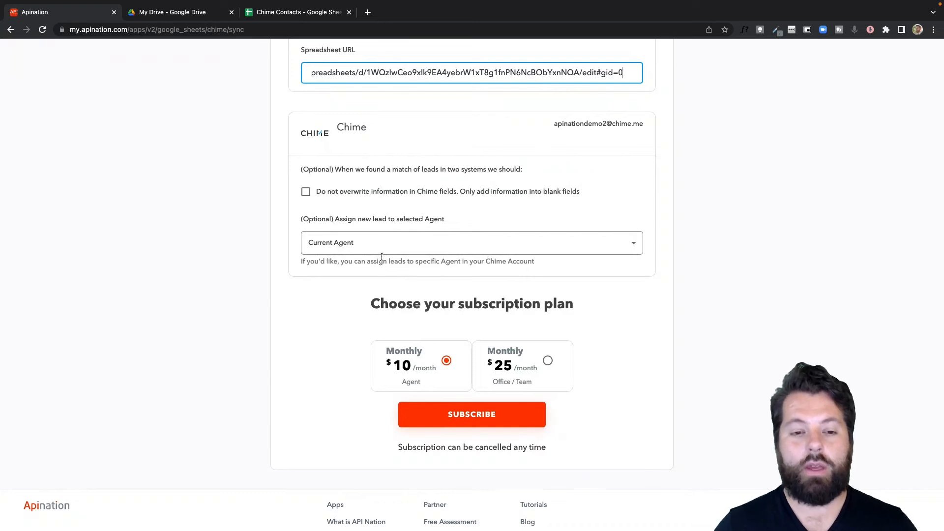
Enable 'Do not overwrite information in Chime fields' and subscribe to the $10 monthly Agent plan.
{"action": "left_click", "coordinate": [305, 194]}
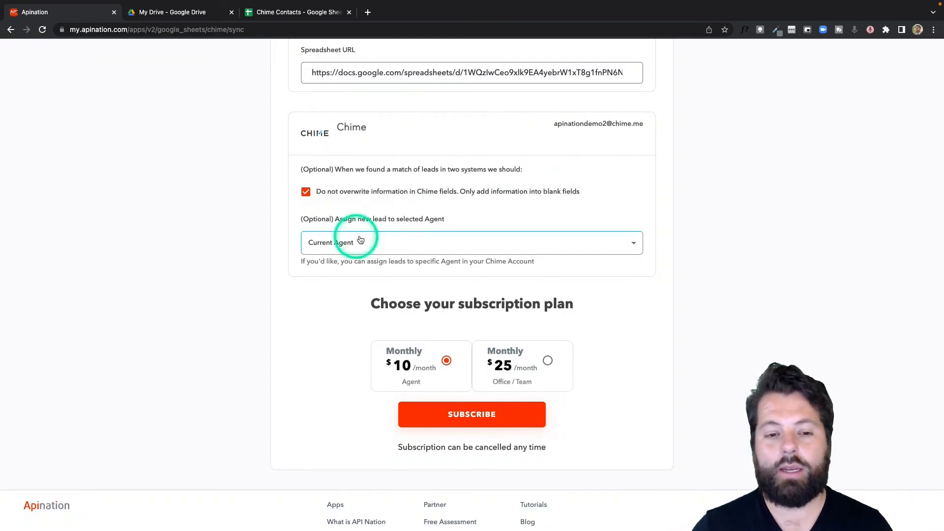
{"action": "scroll", "coordinate": [469, 226], "scroll_direction": "down", "scroll_amount": 1}
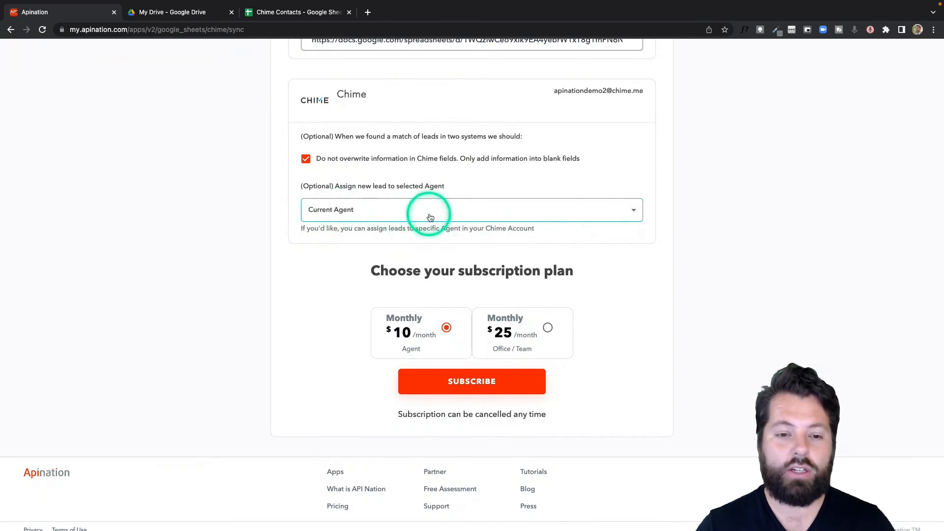
{"action": "scroll", "coordinate": [442, 226], "scroll_direction": "down", "scroll_amount": 1}
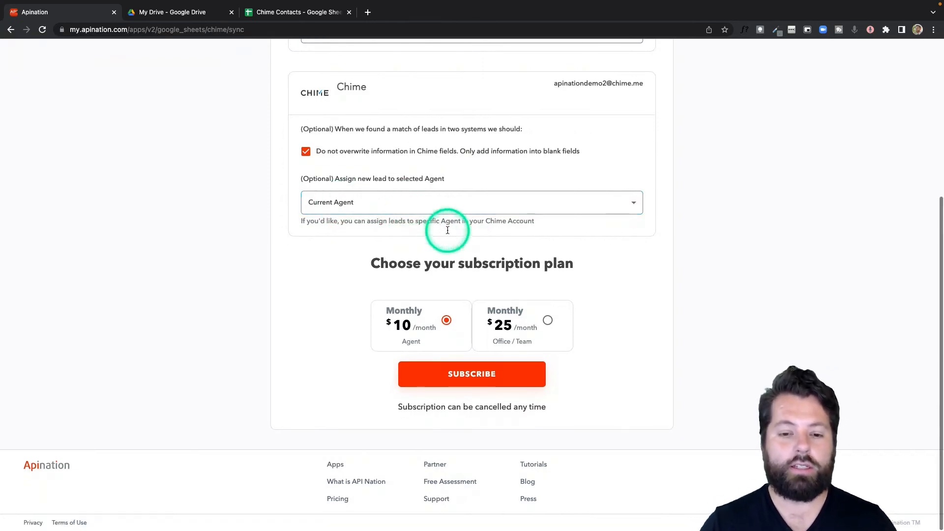
{"action": "left_click", "coordinate": [482, 371]}
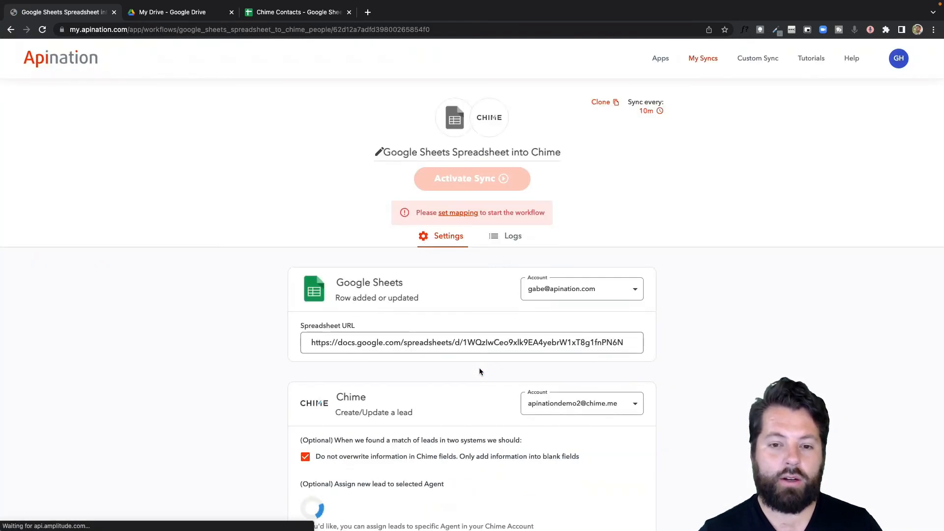
Activate the Google Sheets into Chime sync and confirm both syncs show Active in My Syncs.
{"action": "scroll", "coordinate": [451, 280], "scroll_direction": "down", "scroll_amount": 5}
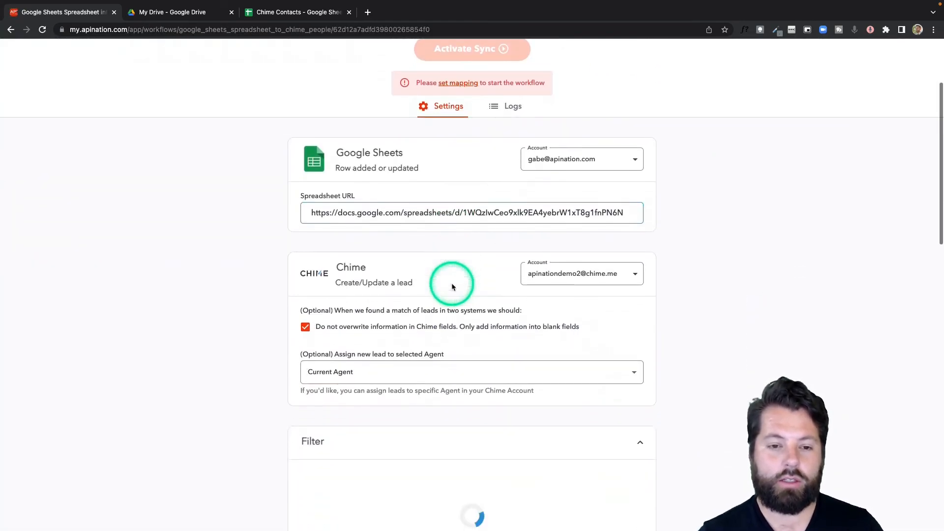
{"action": "scroll", "coordinate": [452, 283], "scroll_direction": "down", "scroll_amount": 8}
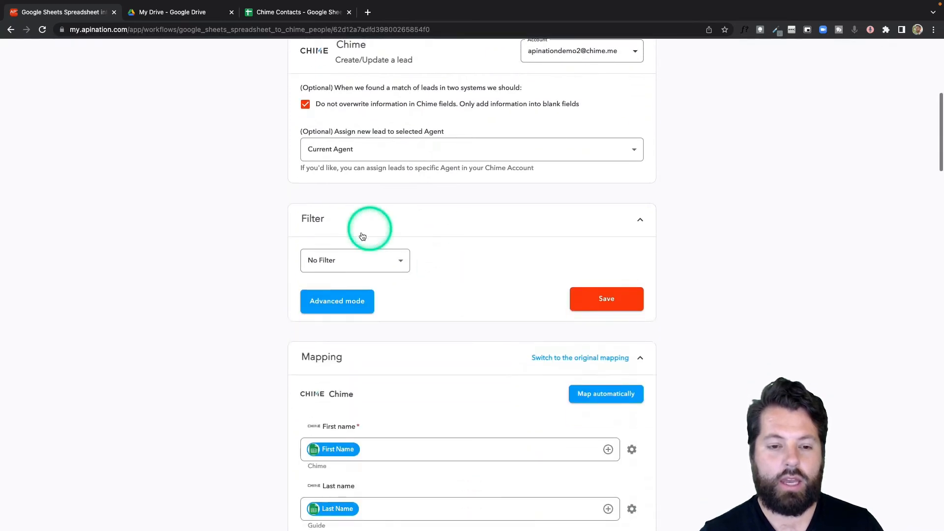
{"action": "scroll", "coordinate": [462, 322], "scroll_direction": "down", "scroll_amount": 7}
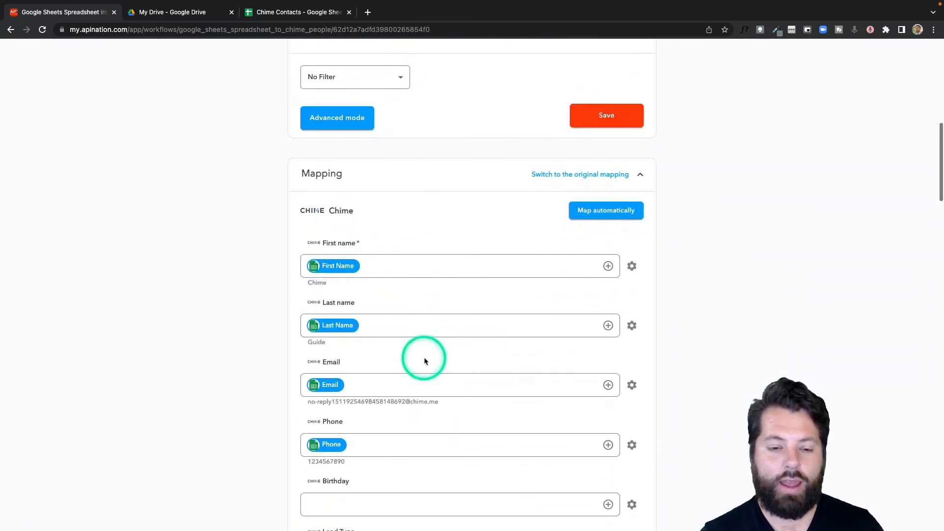
{"action": "scroll", "coordinate": [424, 360], "scroll_direction": "down", "scroll_amount": 20}
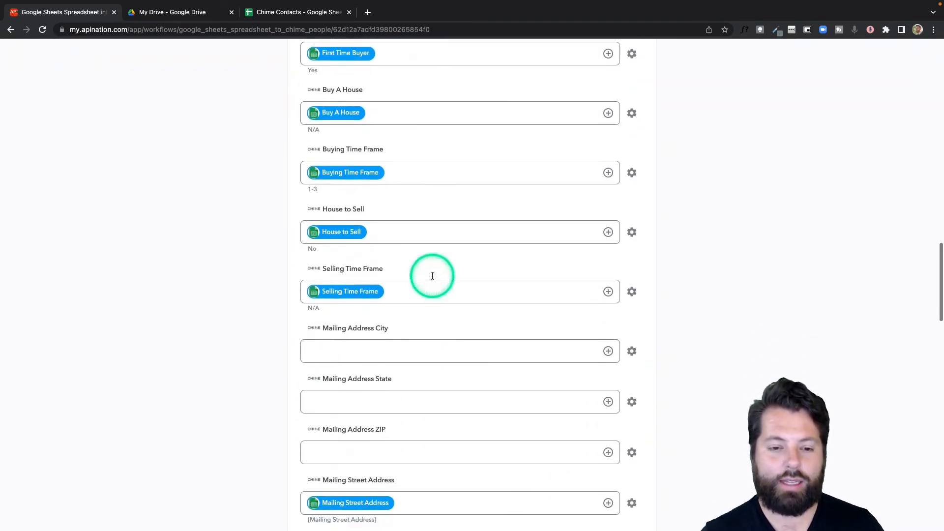
{"action": "scroll", "coordinate": [433, 273], "scroll_direction": "up", "scroll_amount": 20}
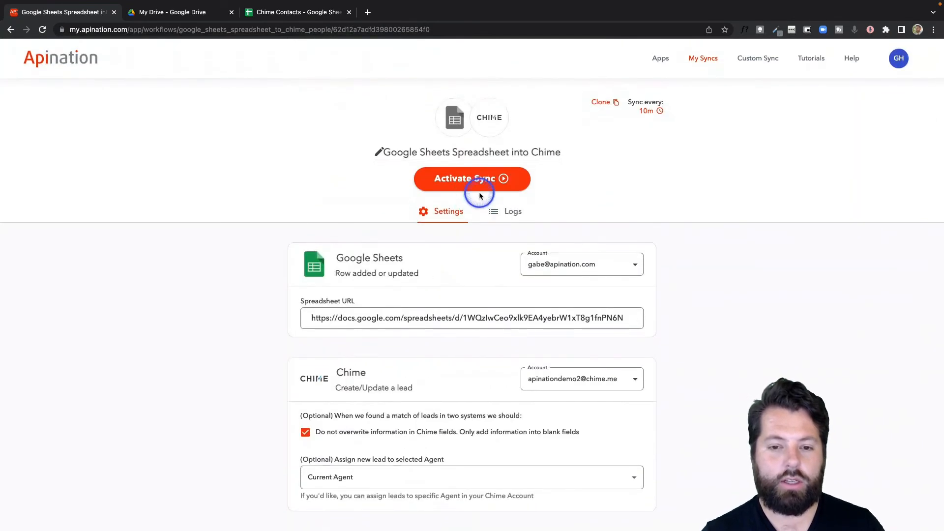
{"action": "left_click", "coordinate": [480, 195]}
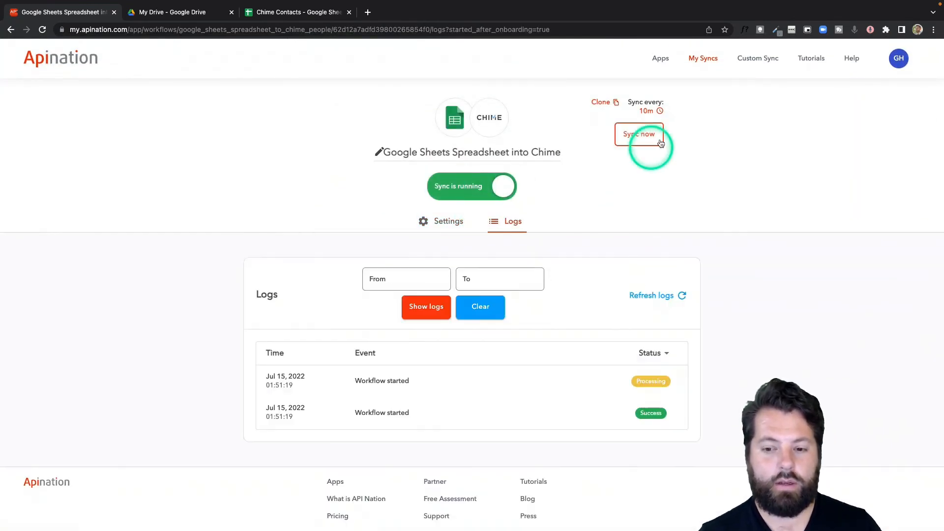
{"action": "left_click", "coordinate": [703, 58]}
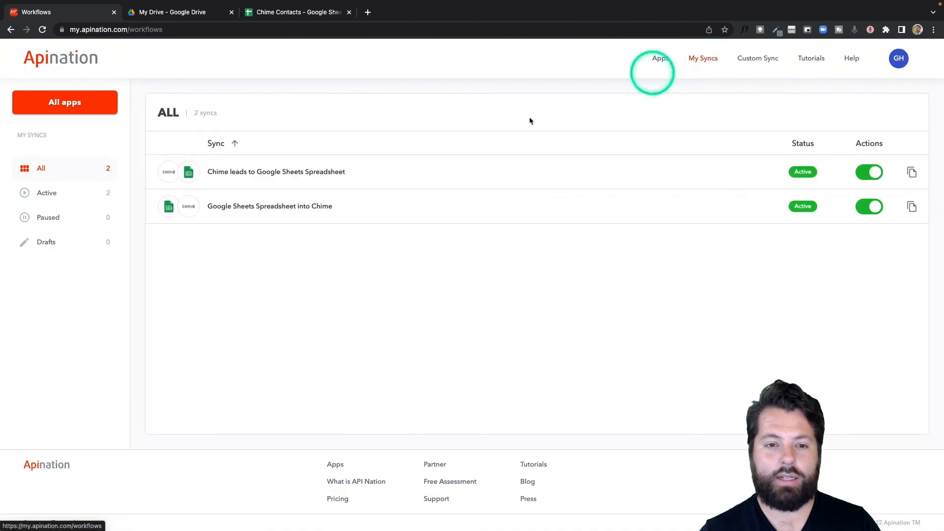